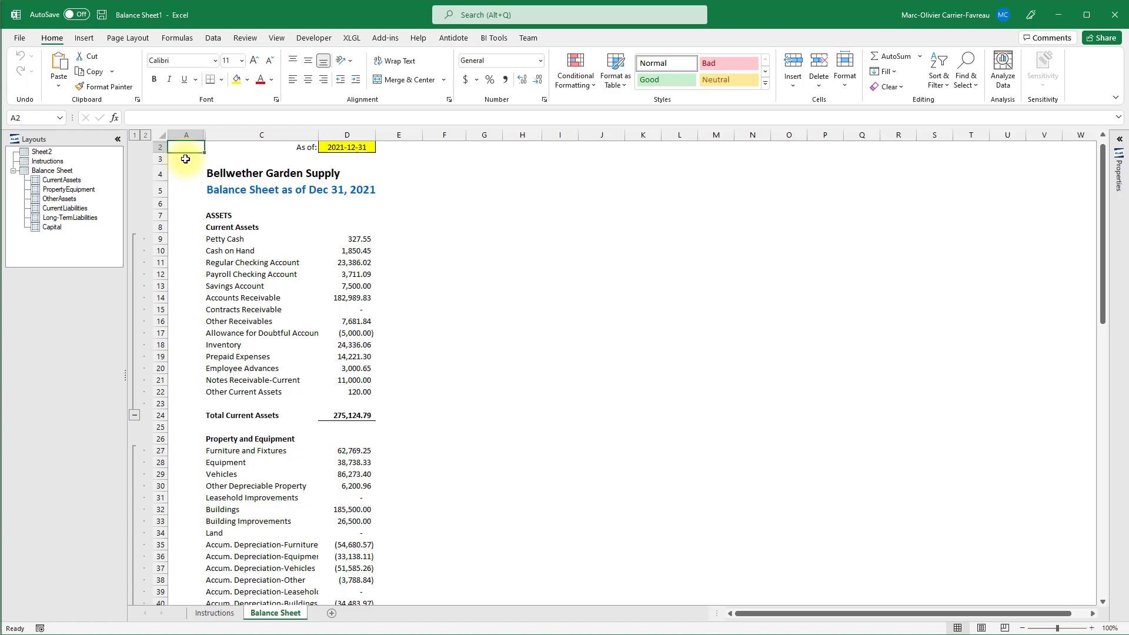
- Inspect the formulas behind the company name, the D2 as-of date and several account balances
left_click(249, 173)
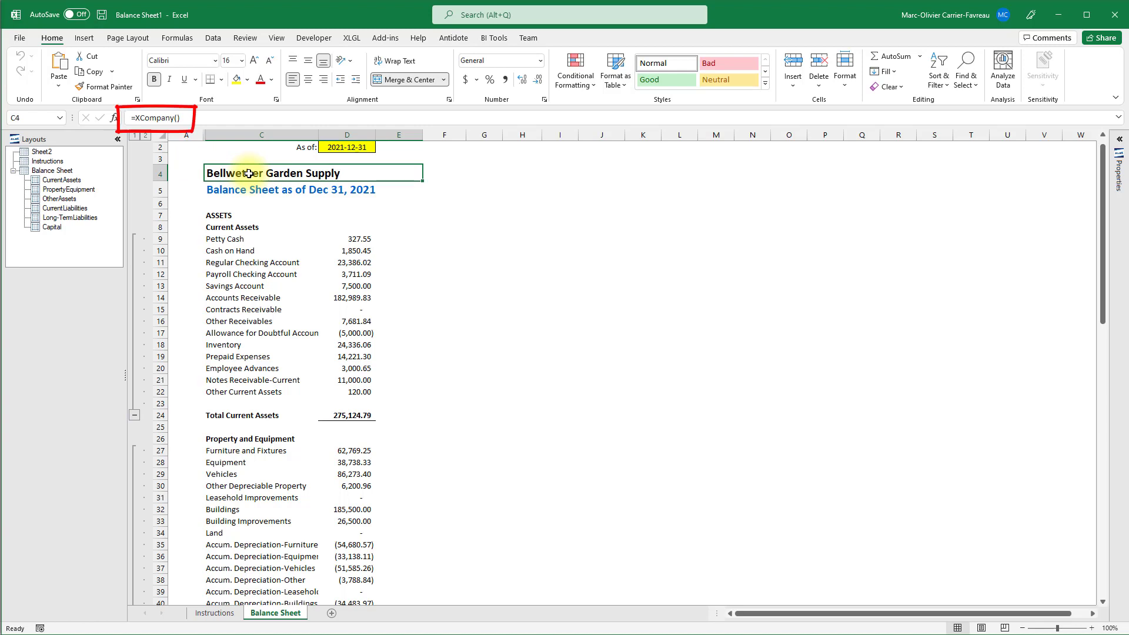
left_click(352, 149)
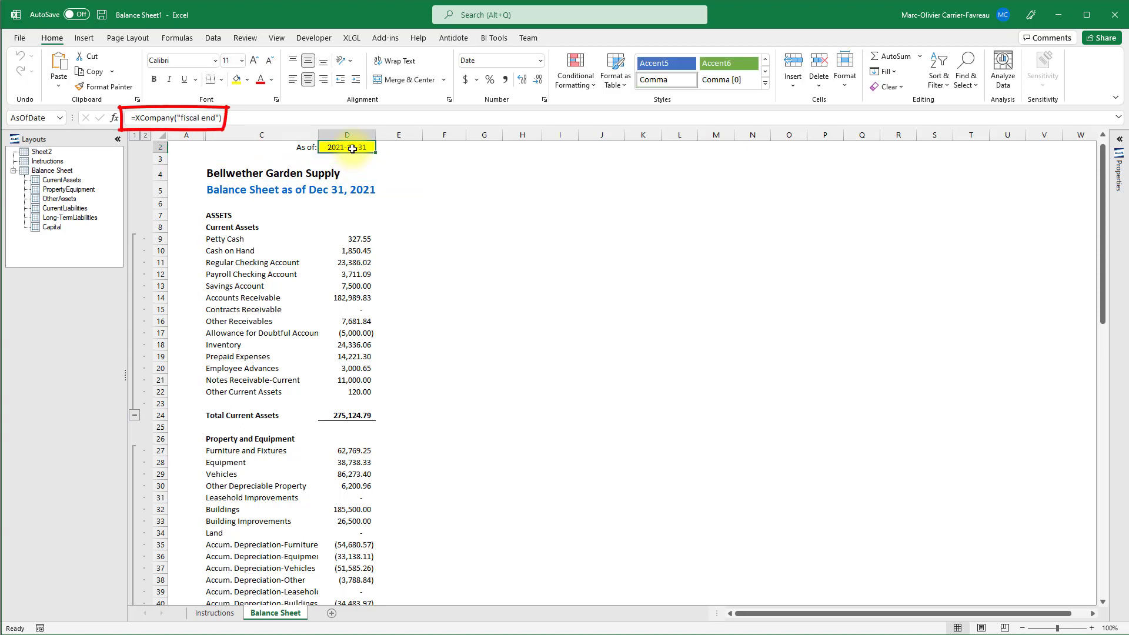
left_click(111, 121)
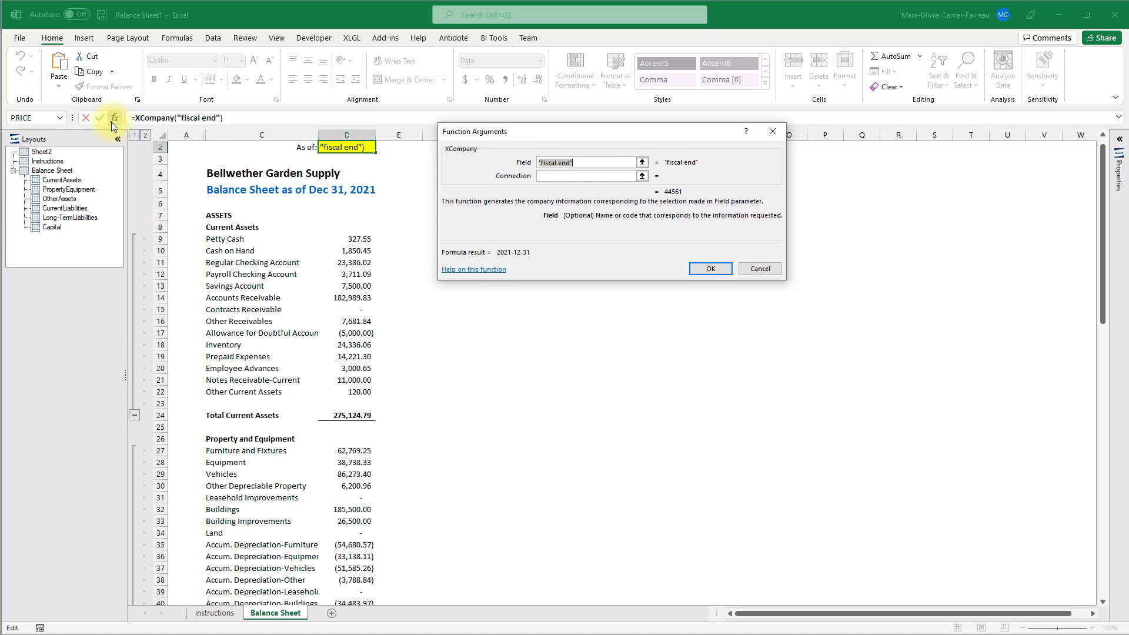
left_click(755, 268)
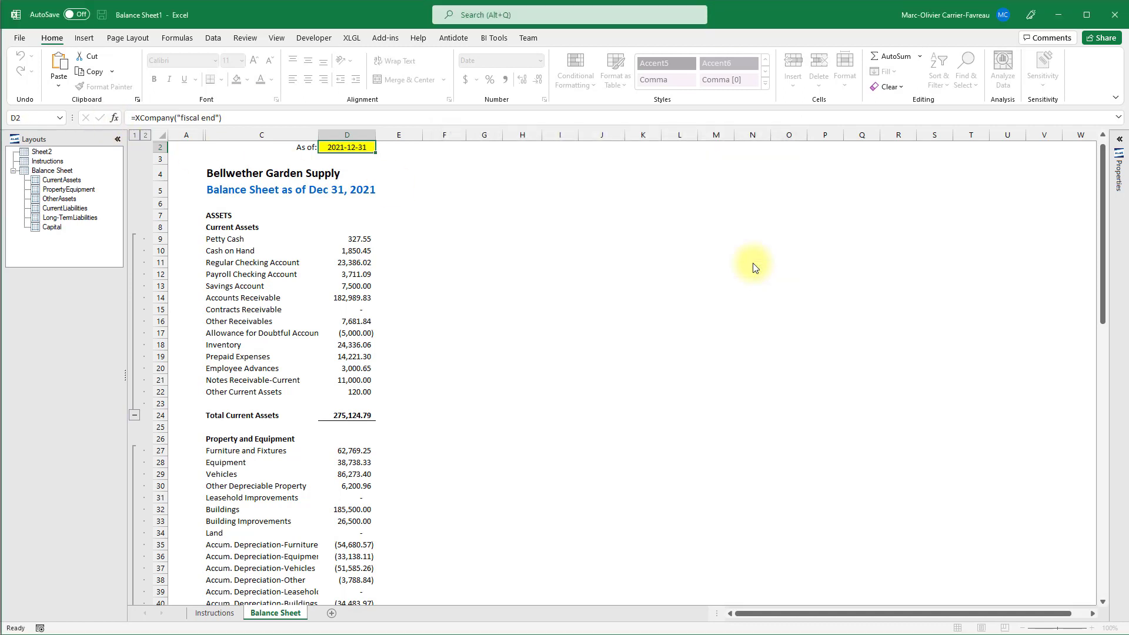
left_click(366, 238)
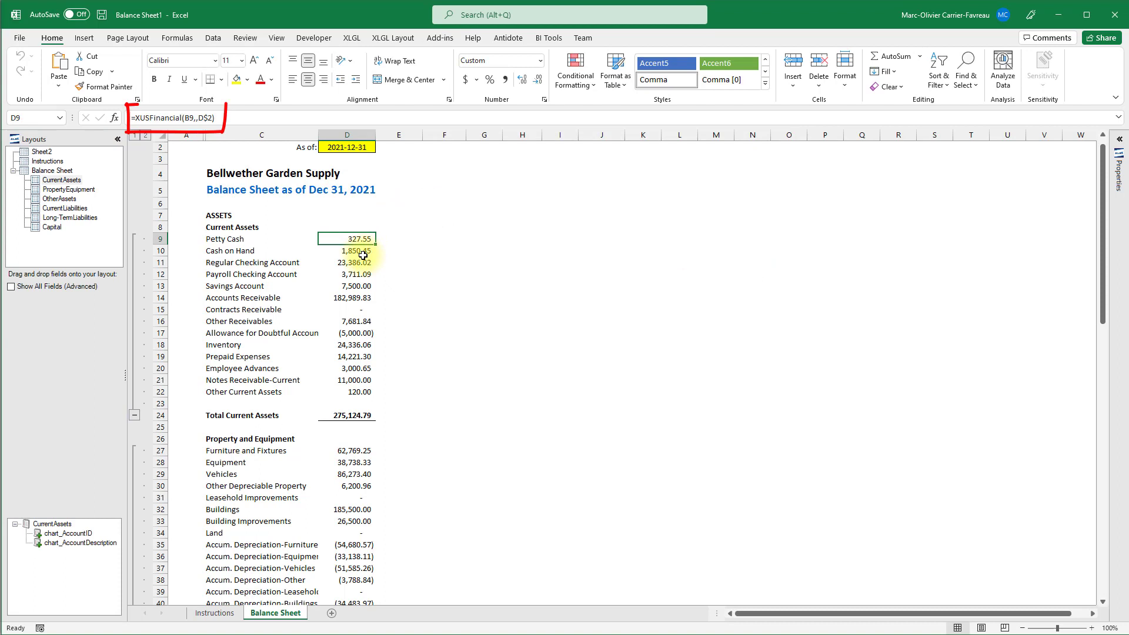
left_click(363, 253)
left_click(358, 274)
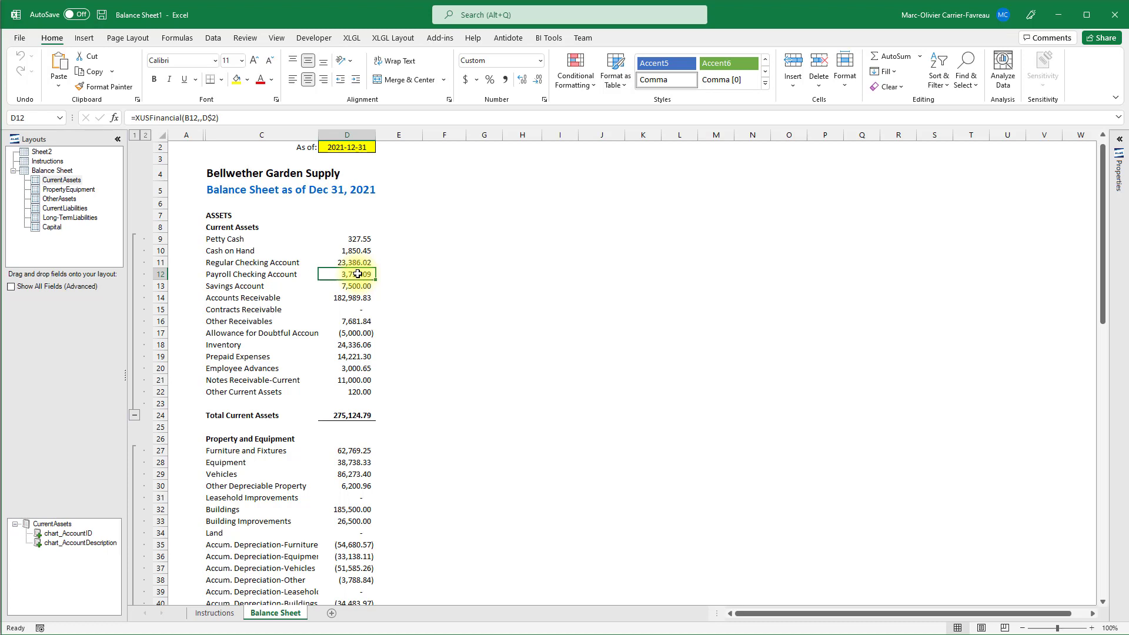
- Change the as-of date in D2 to 2021-01-01 and review the D13 Savings Account balance arguments
left_click(350, 148)
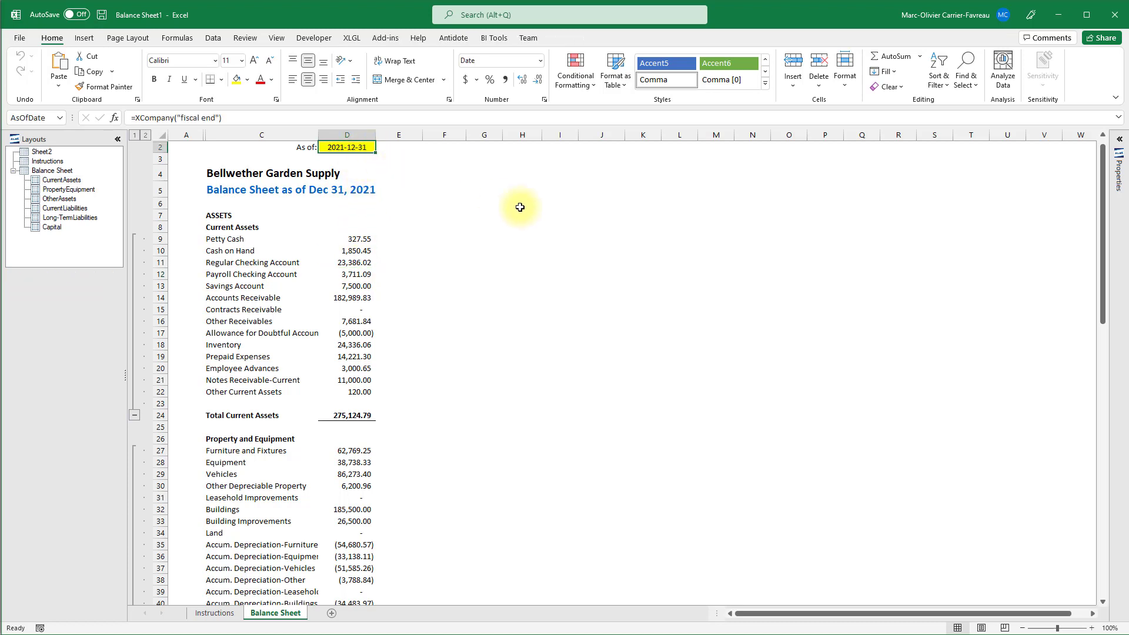
type("2021-0")
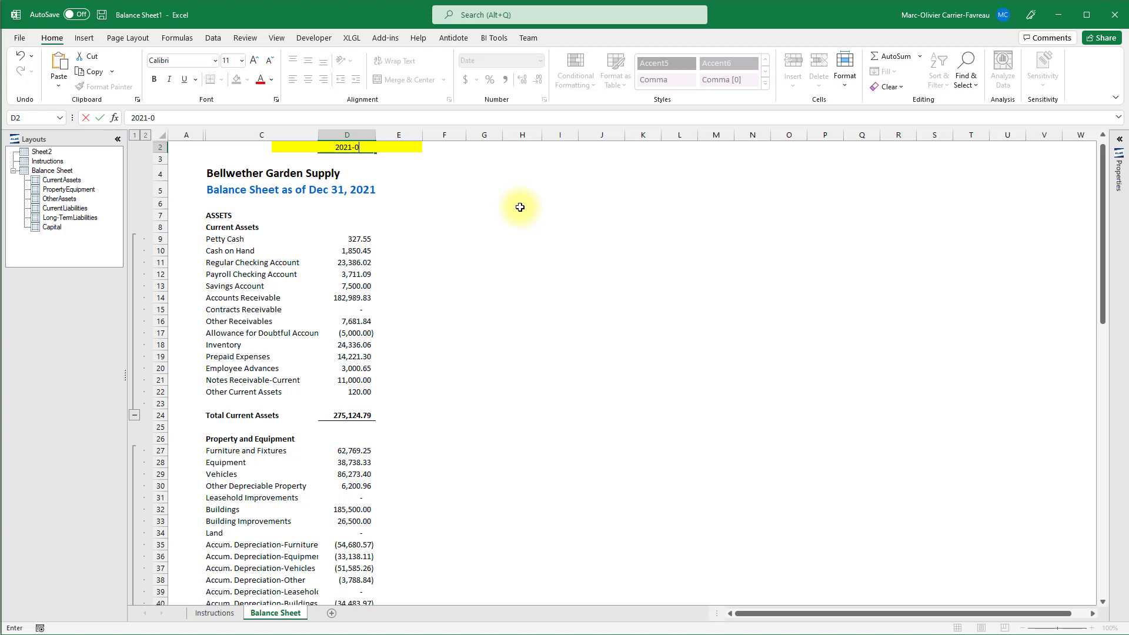
type("1-01")
key("Return")
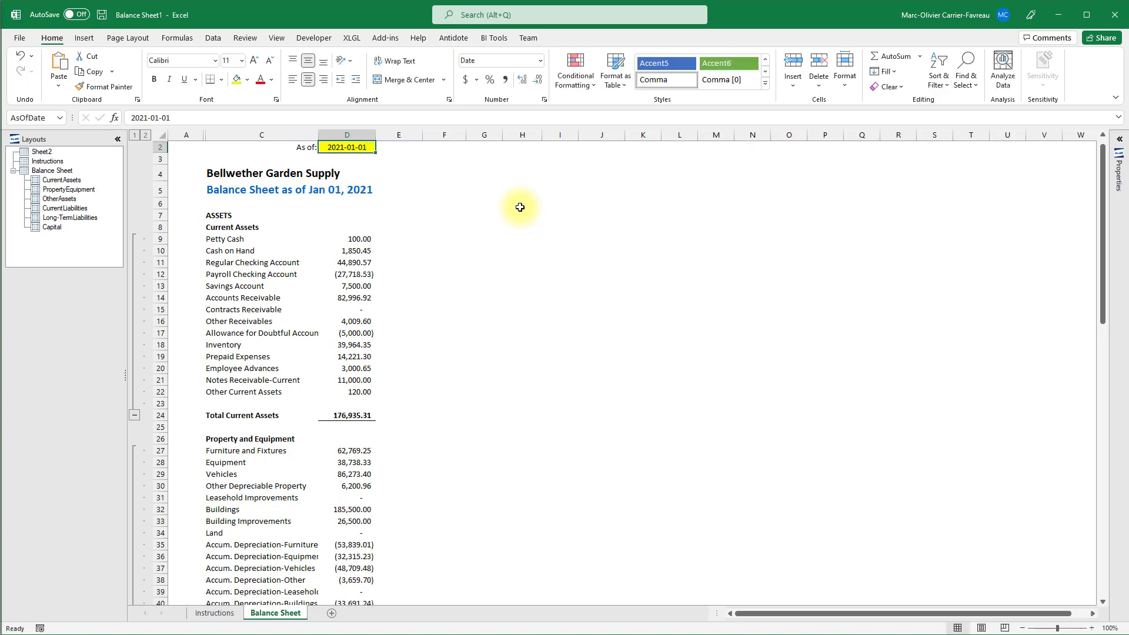
left_click(359, 286)
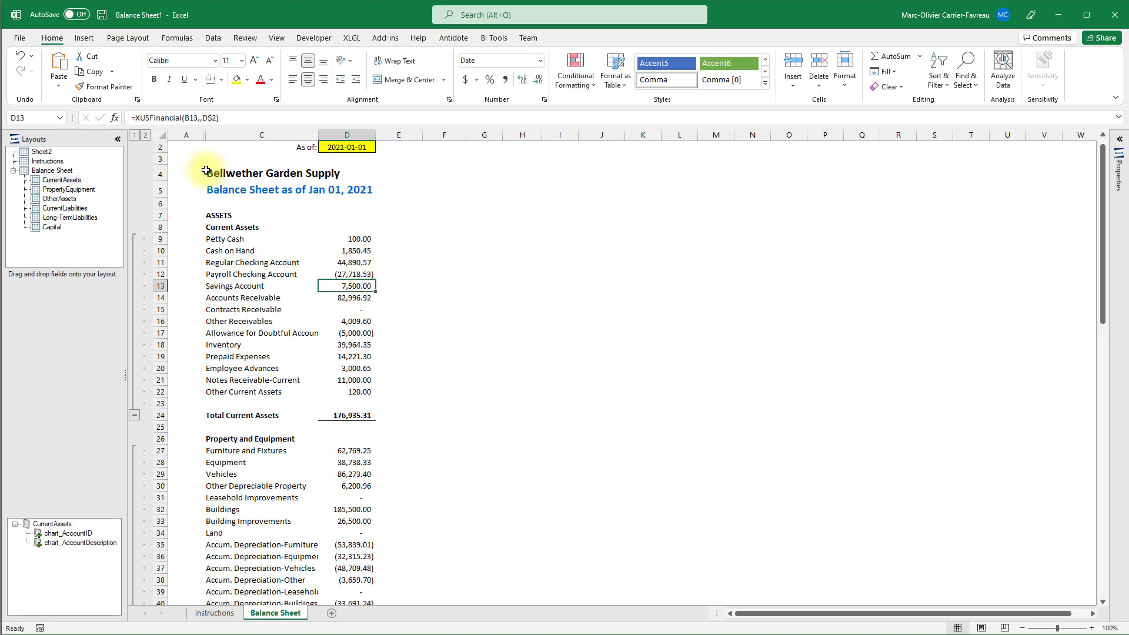
left_click(112, 118)
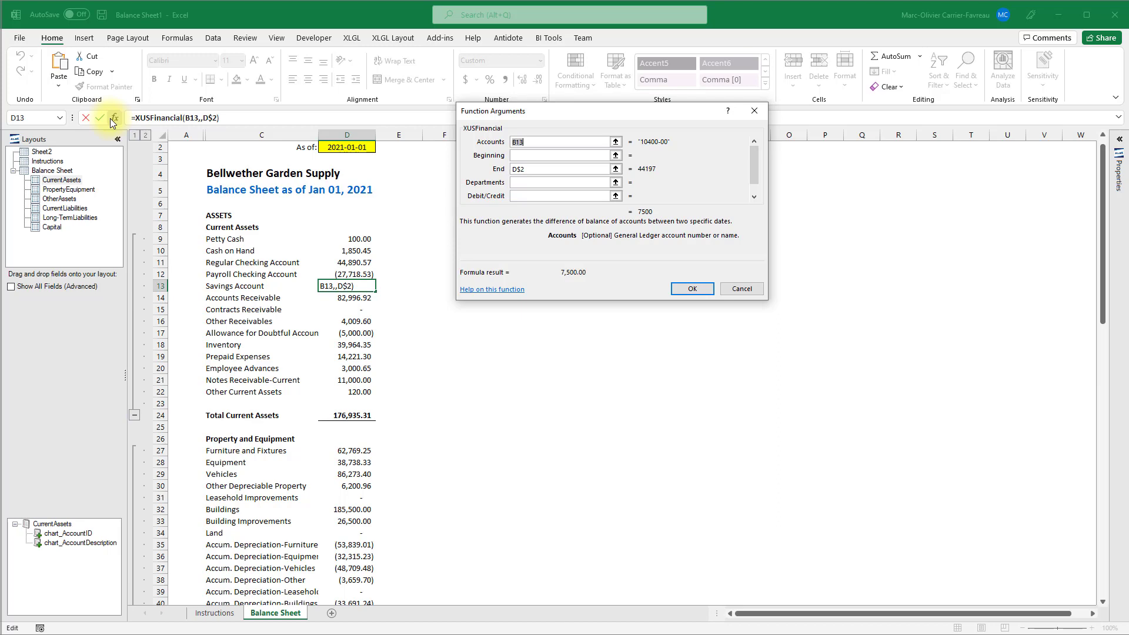
left_click(675, 288)
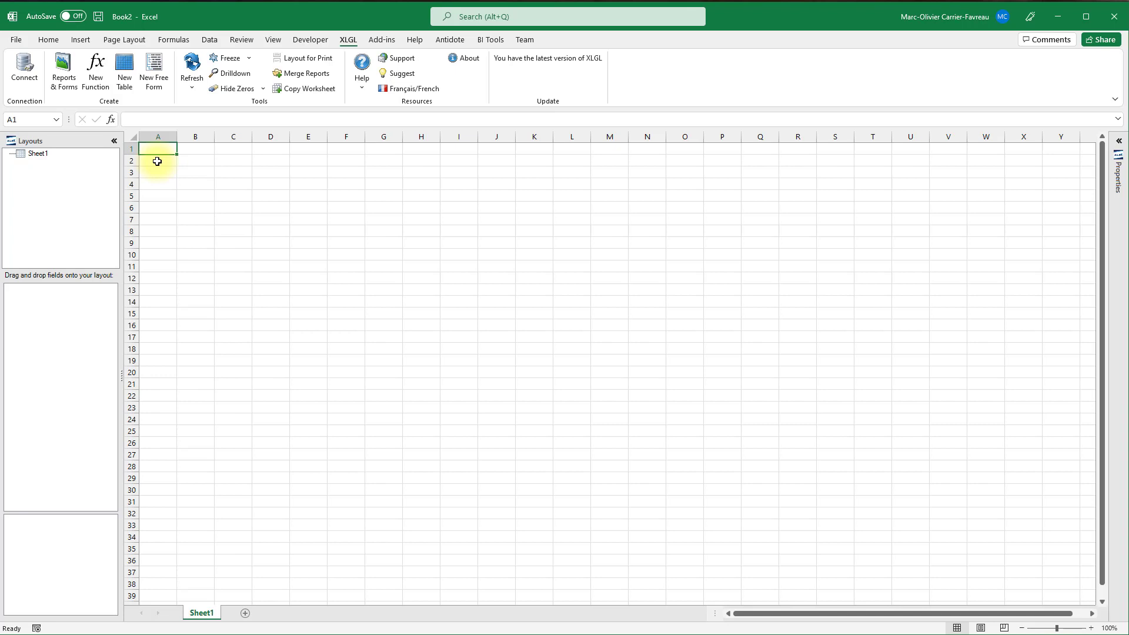
- Enter =XCompany() in B1 so it shows Bellwether Garden Supply
left_click(196, 149)
left_click(198, 120)
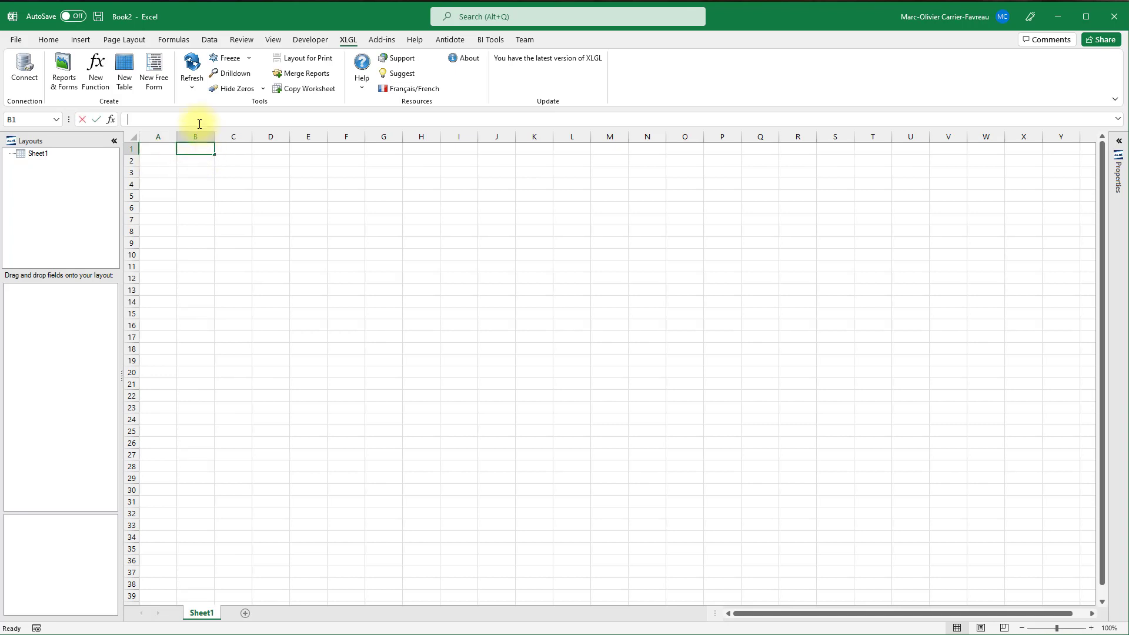
type("=x")
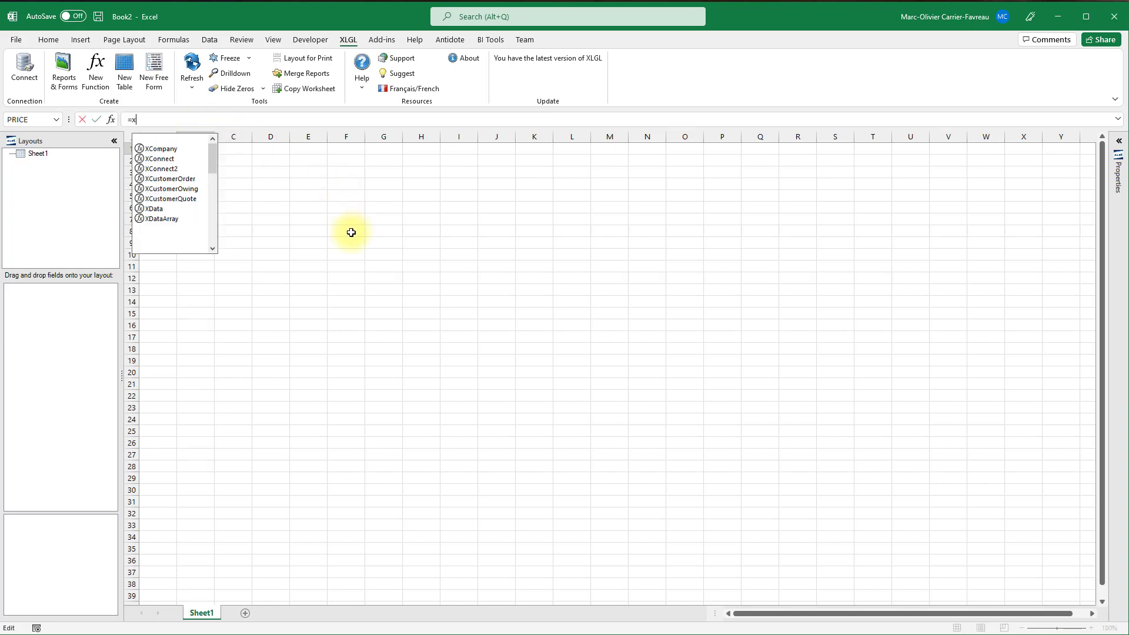
key("Down")
key("Tab")
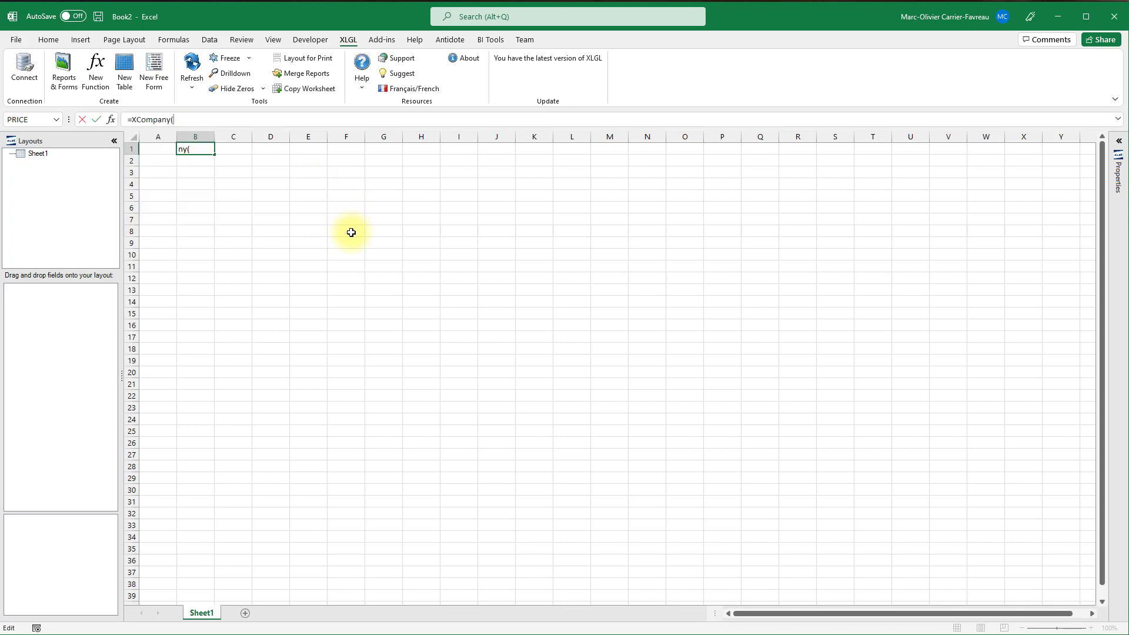
type(")")
key("ctrl+Return")
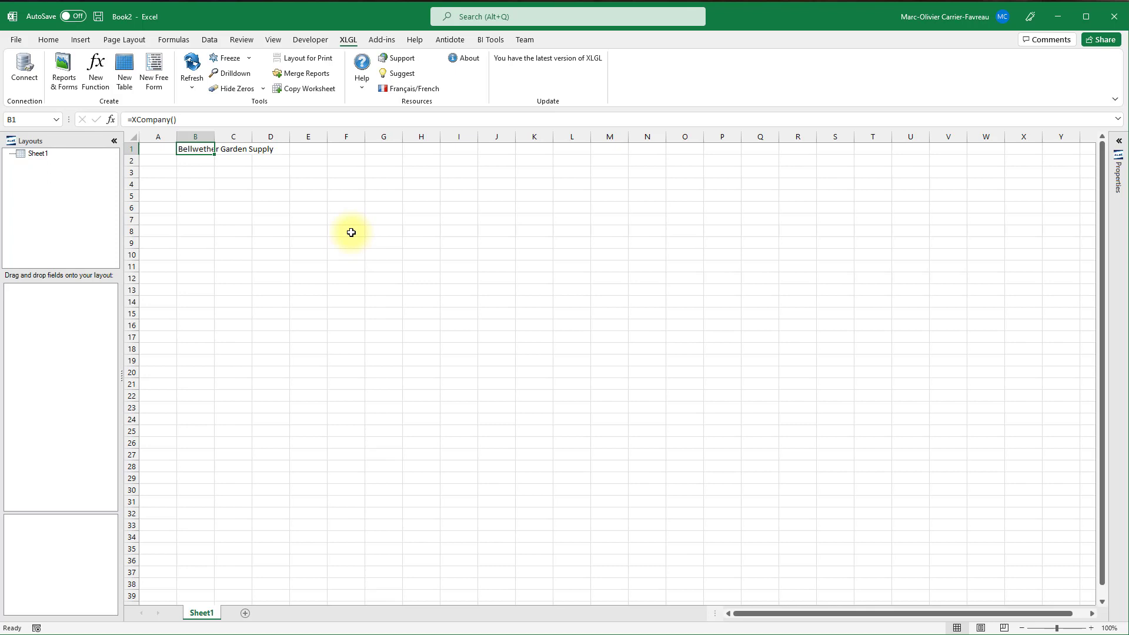
left_click(201, 186)
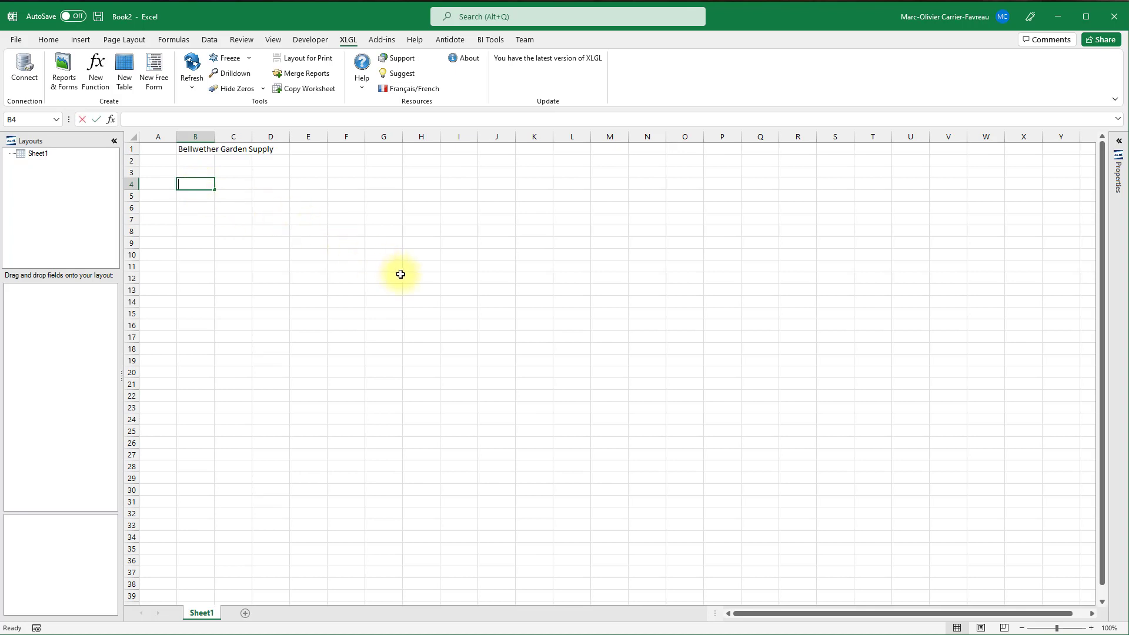
- Enter account 10100-00 in B4 and narrow the function list to the XLGL category for C4
type("10100-")
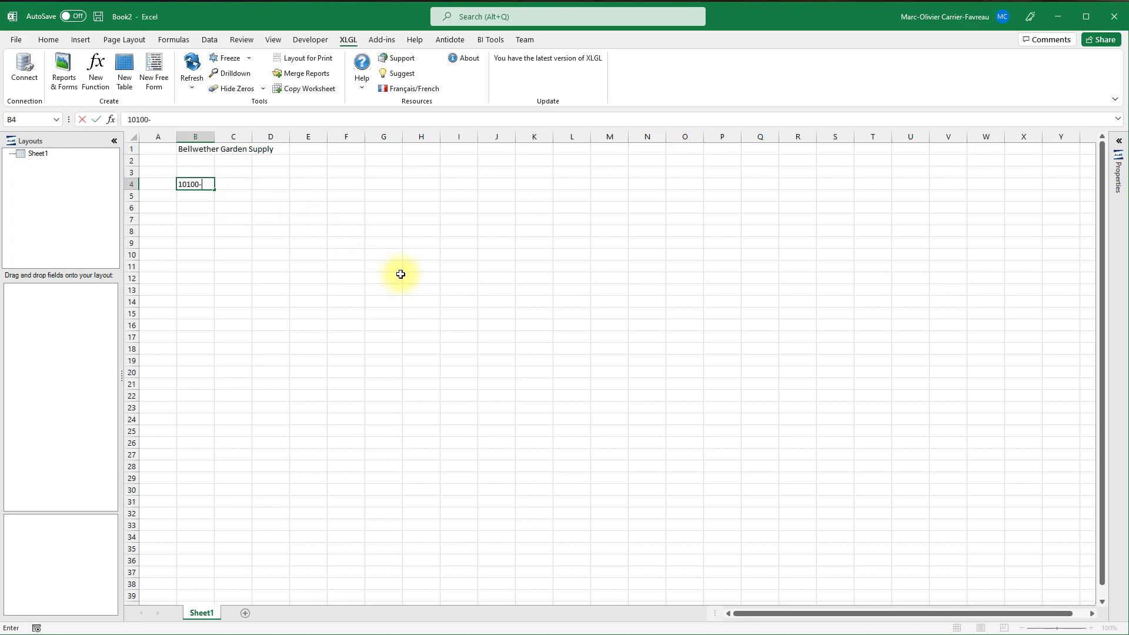
type("00")
left_click(238, 184)
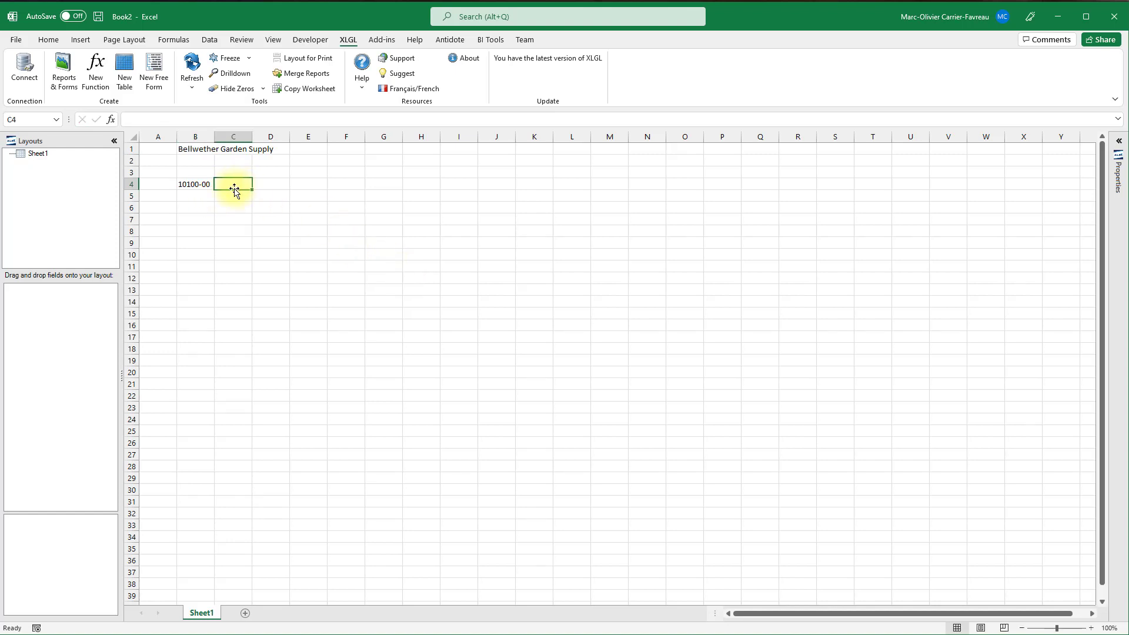
left_click(110, 121)
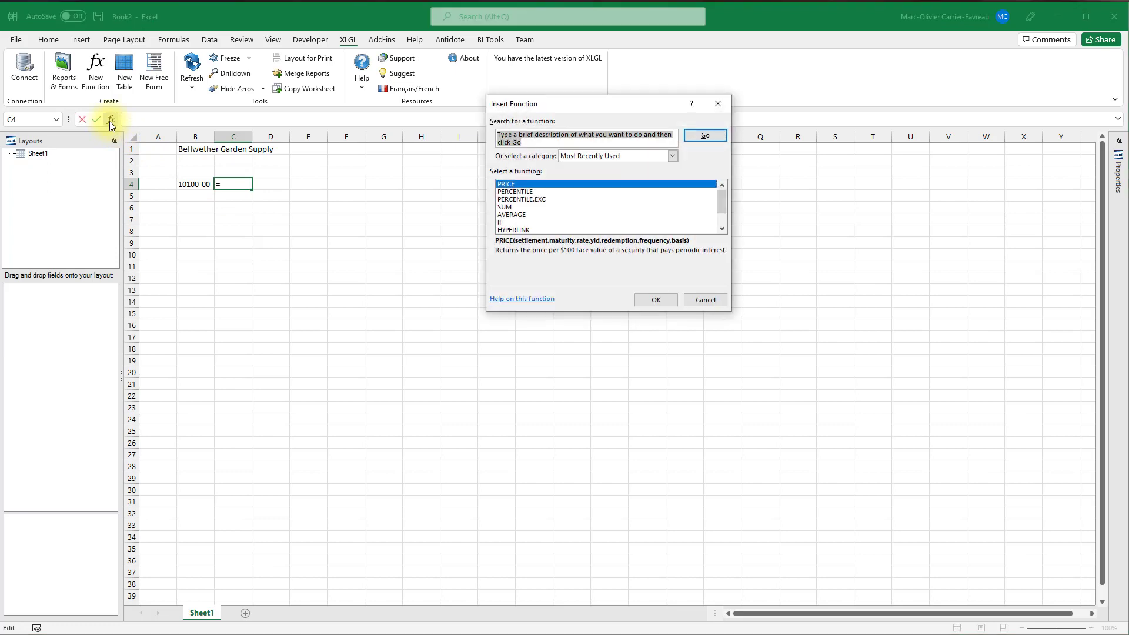
left_click(672, 155)
left_click_drag(671, 193, 672, 229)
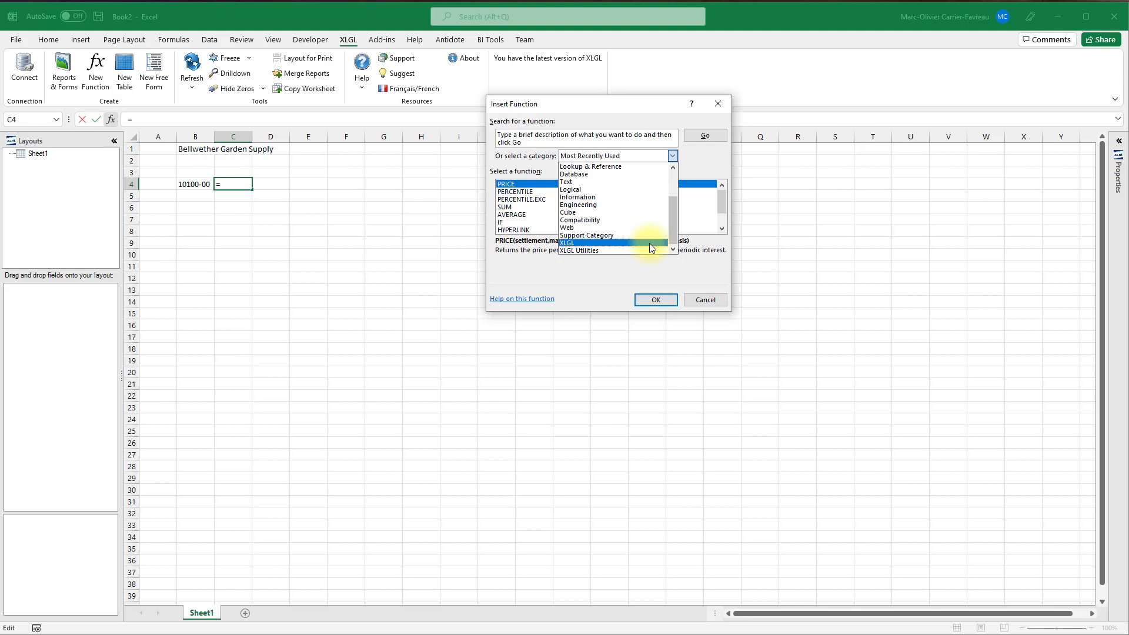
left_click(650, 244)
- Insert =XGLDesc(B4) in C4 to show Cash on Hand, and widen column C to fit
left_click_drag(724, 196, 720, 211)
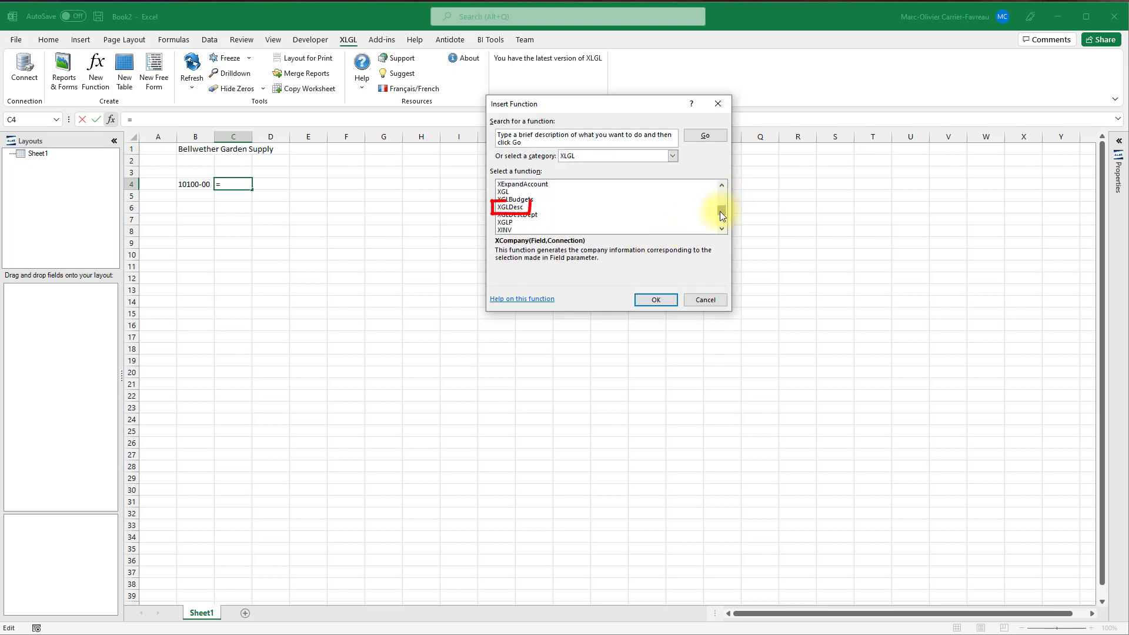
left_click(531, 208)
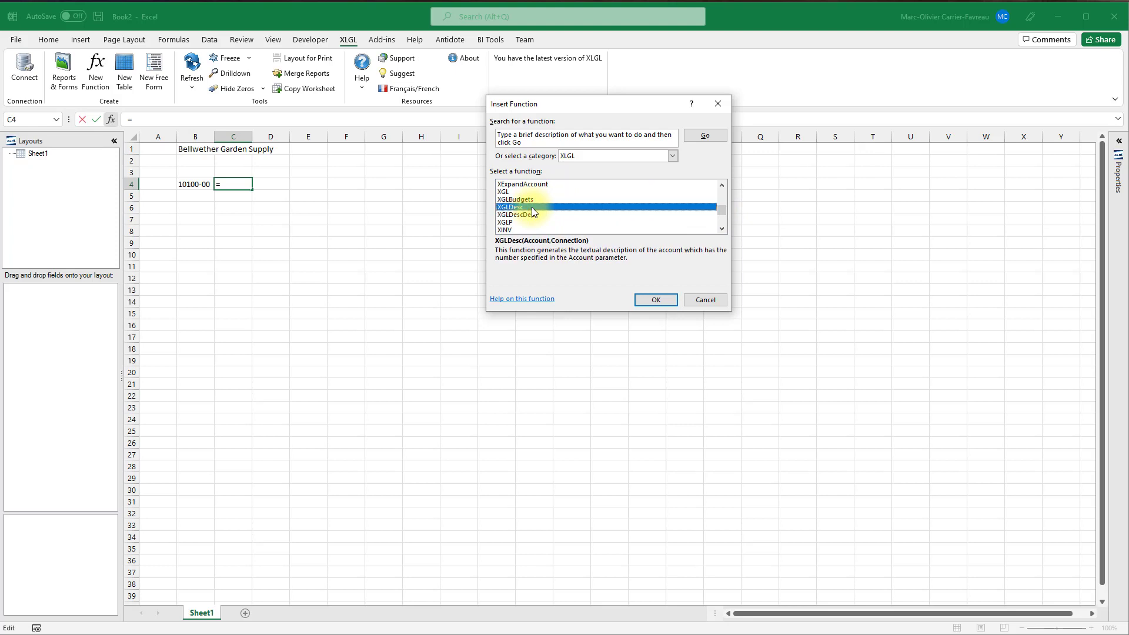
left_click(649, 300)
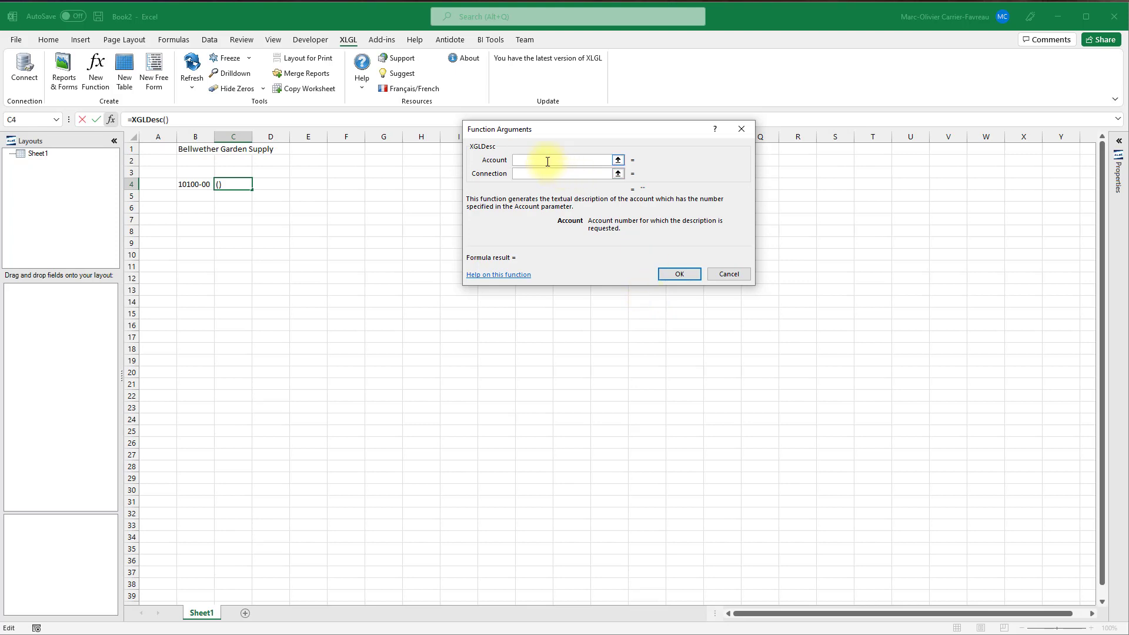
left_click(202, 184)
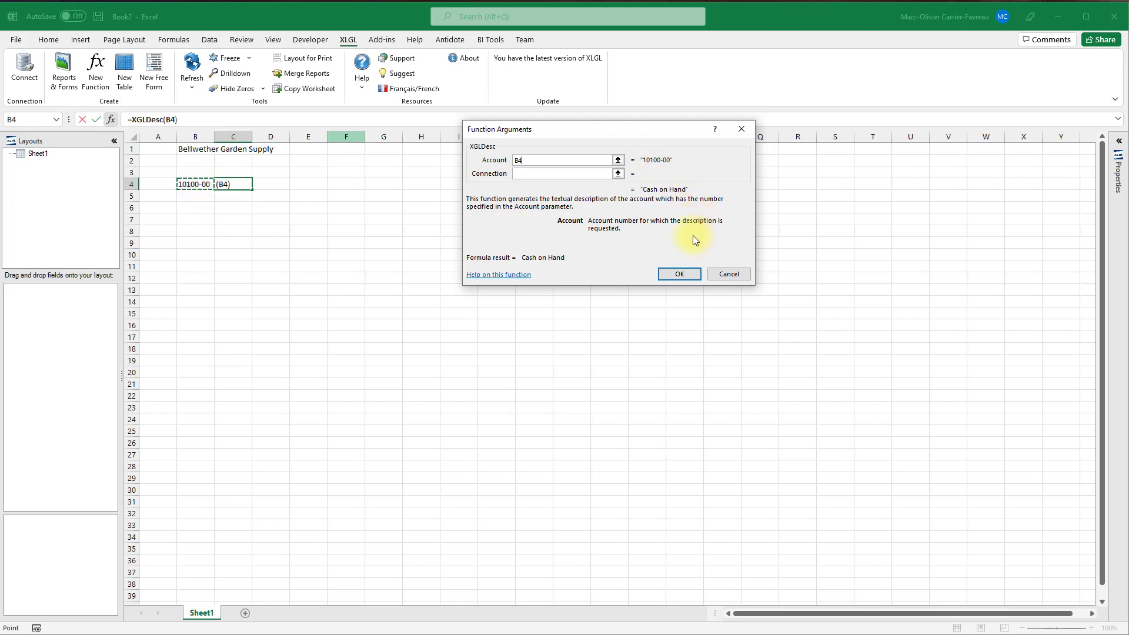
left_click(683, 273)
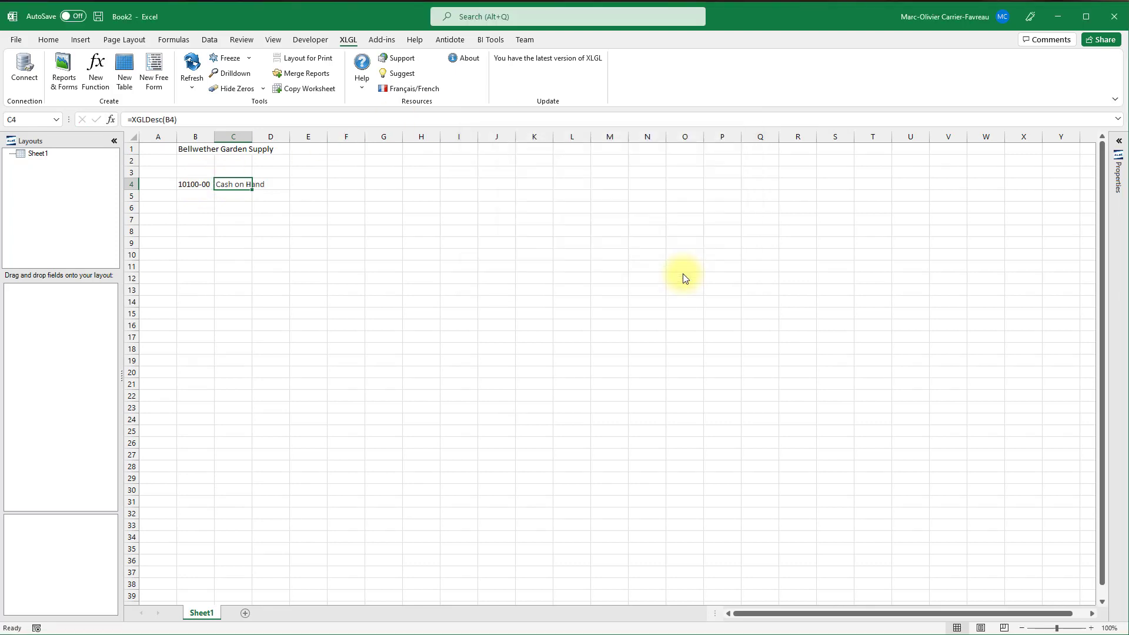
double_click(251, 135)
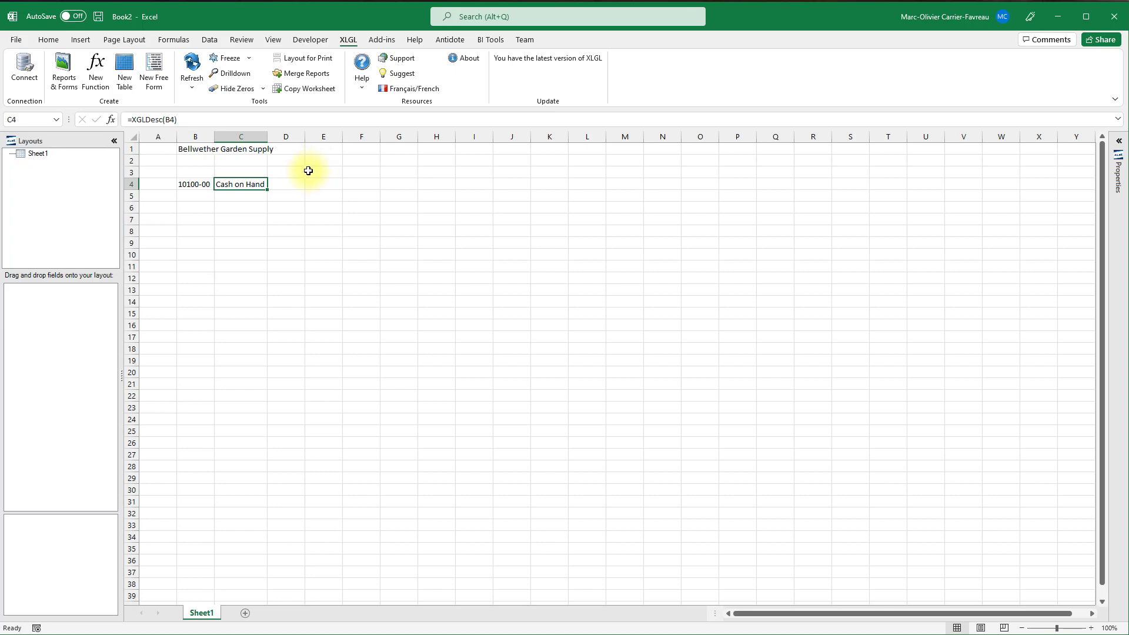
- Insert =XUSFinancial(B4) in D4 so it shows the balance 1850.45
left_click(295, 183)
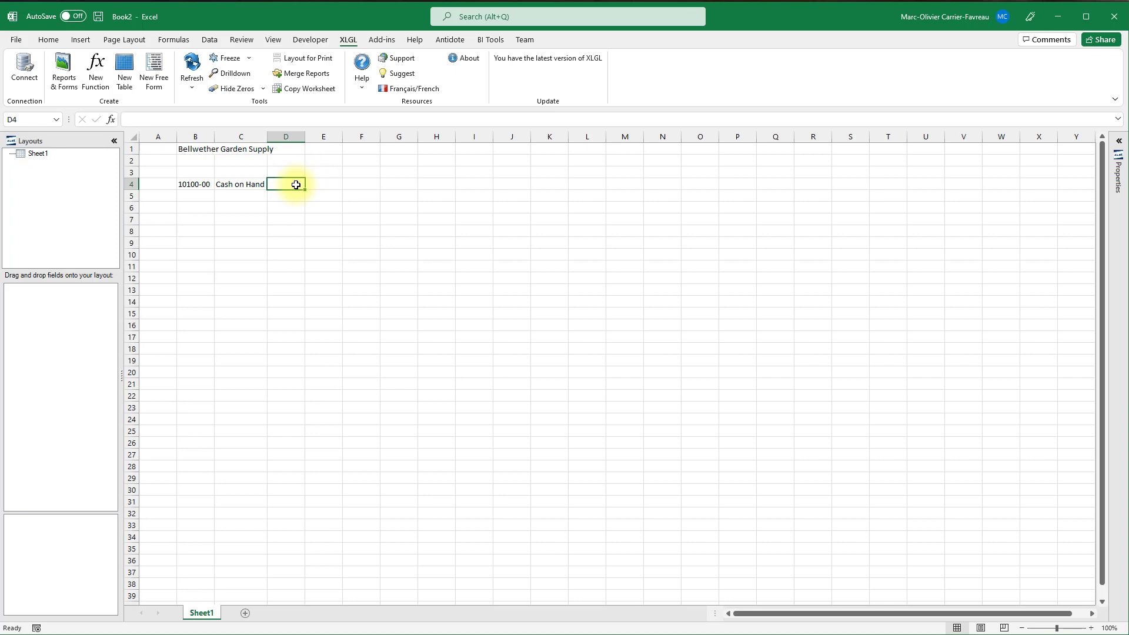
left_click(111, 120)
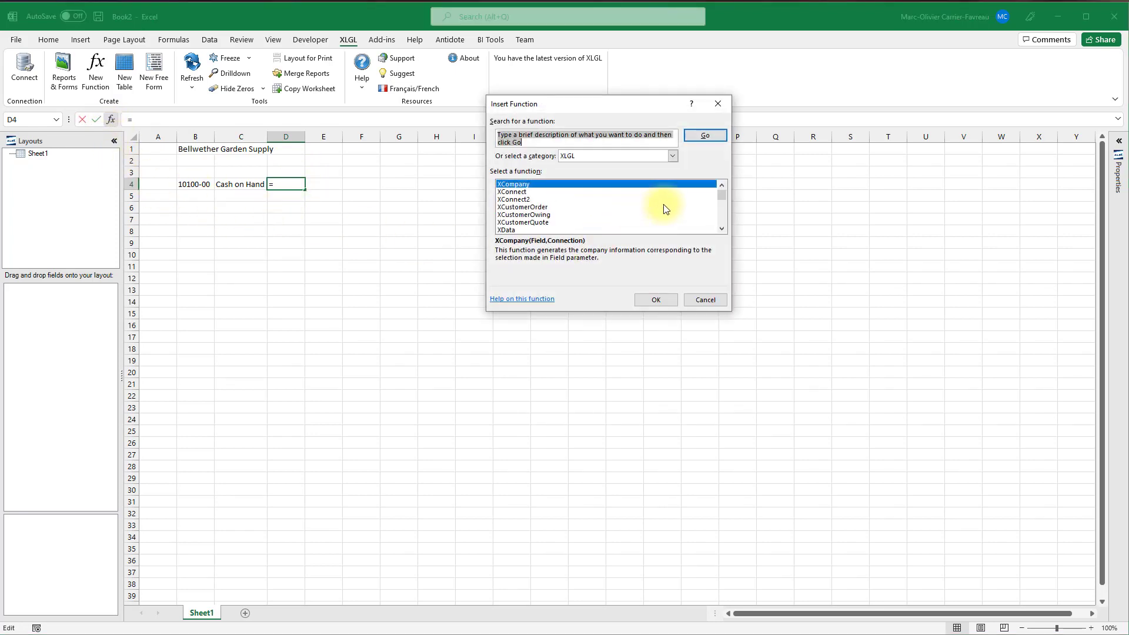
left_click_drag(723, 198, 714, 216)
left_click(518, 209)
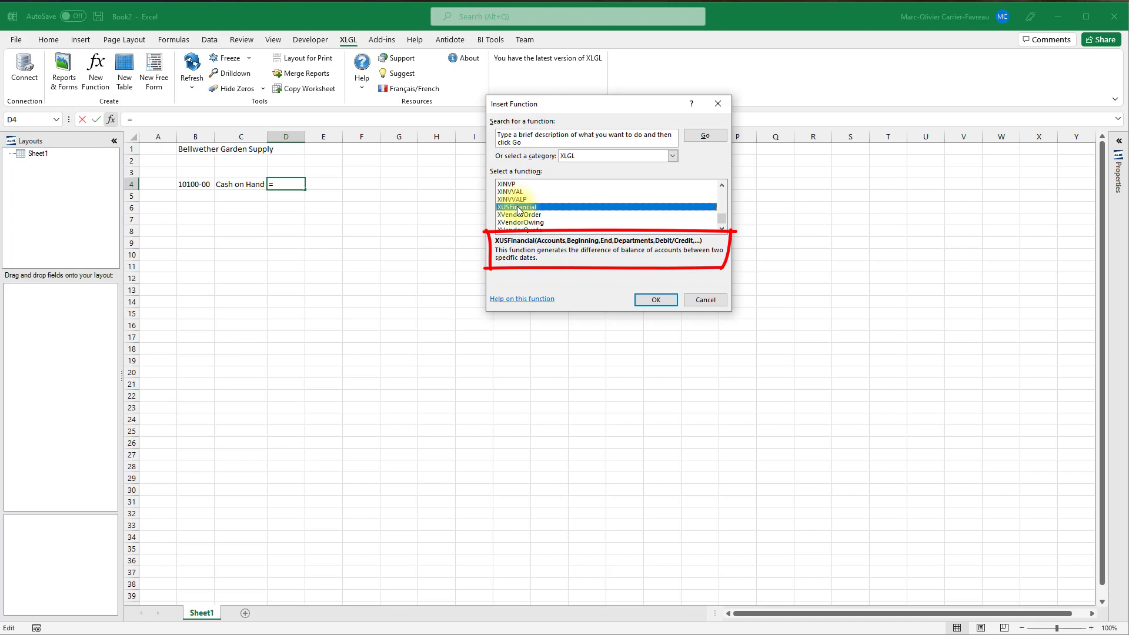
left_click(655, 300)
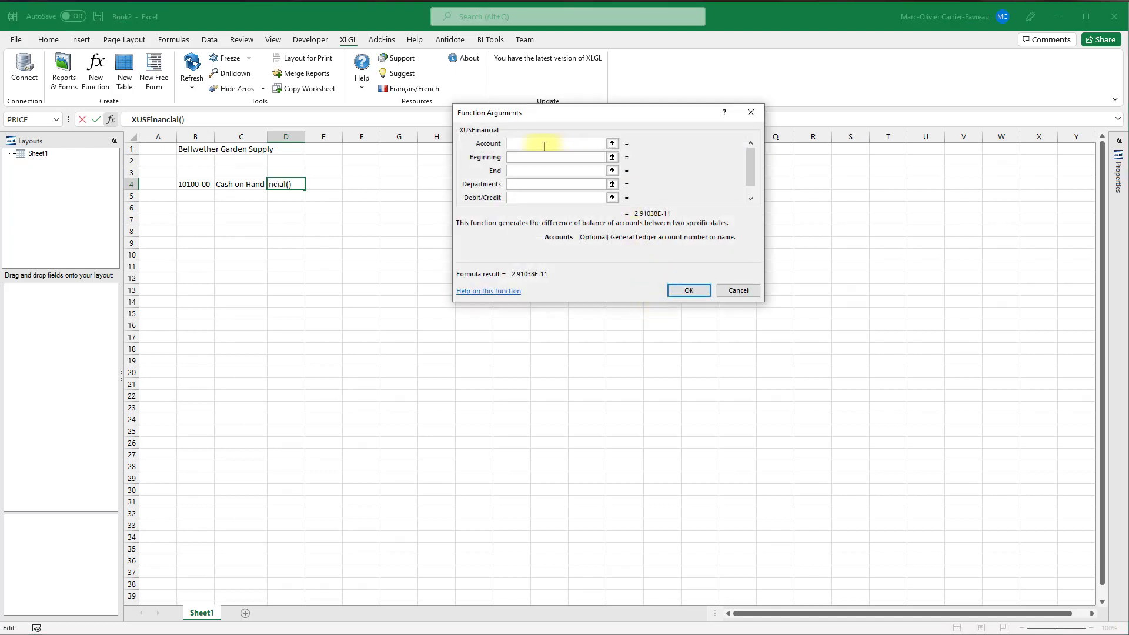
left_click(207, 184)
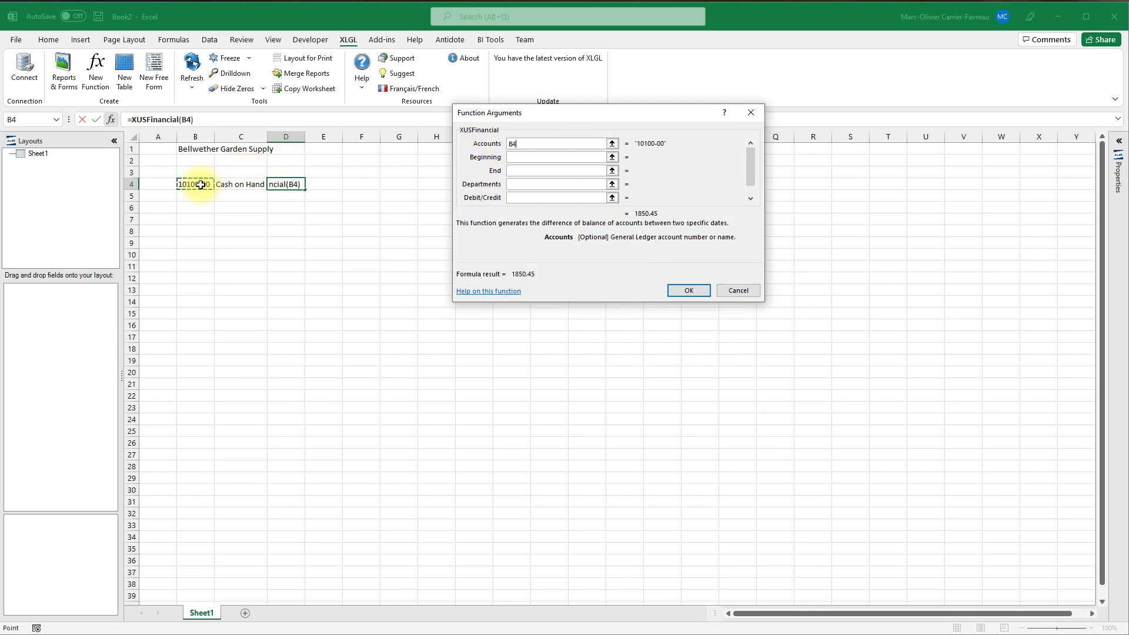
left_click(689, 290)
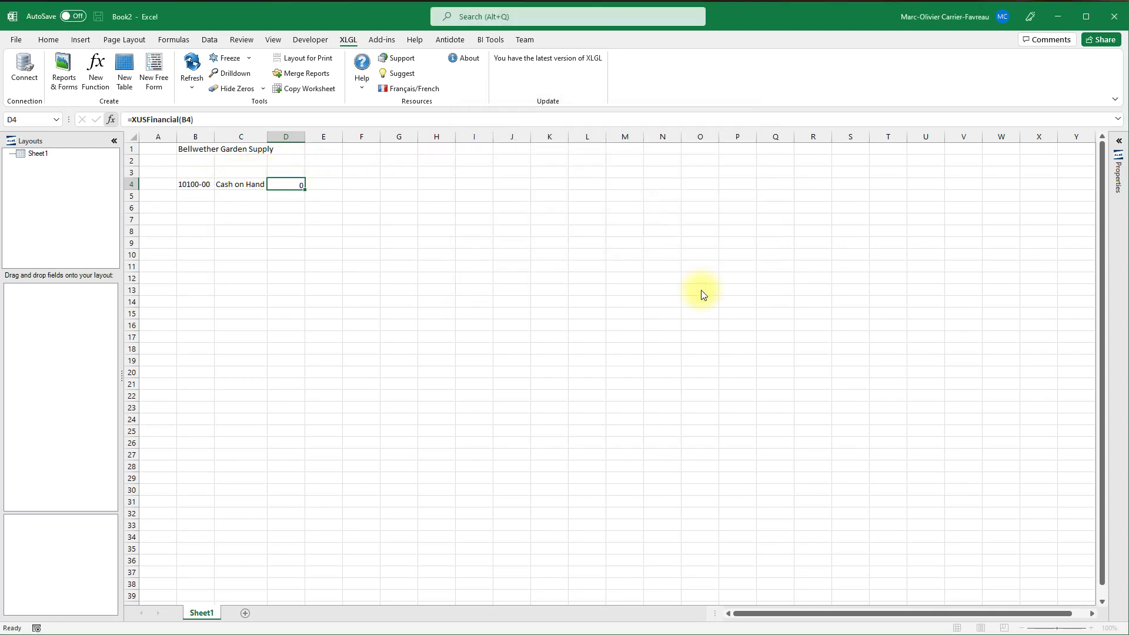
- Change the B4 account number to 10200-00, updating the row to Regular Check and 23386.02
left_click(157, 148)
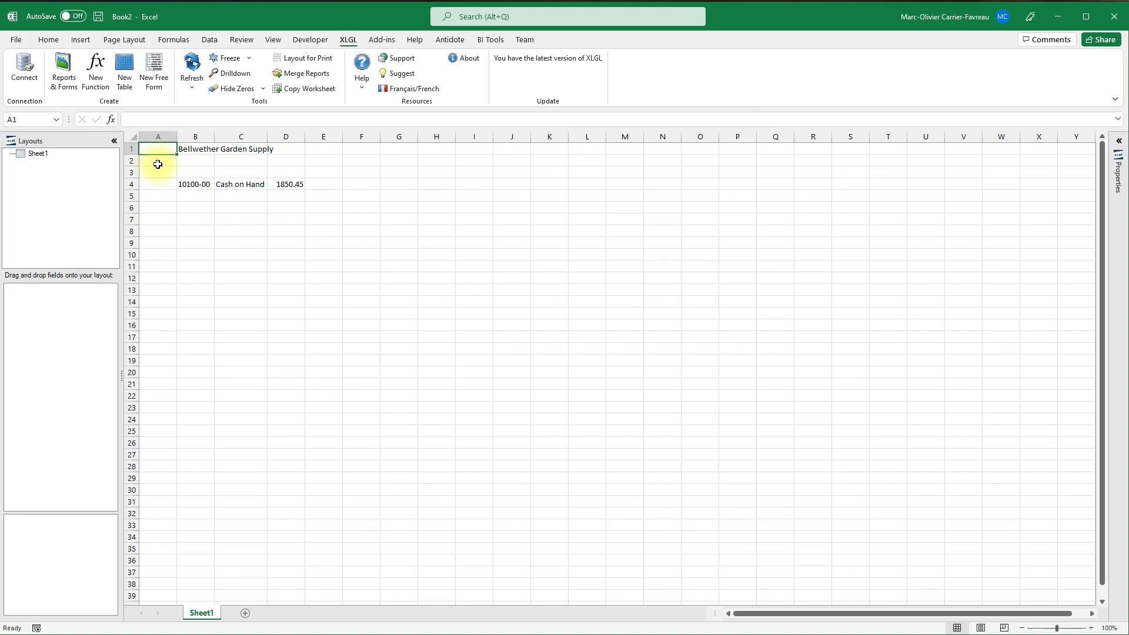
left_click(193, 183)
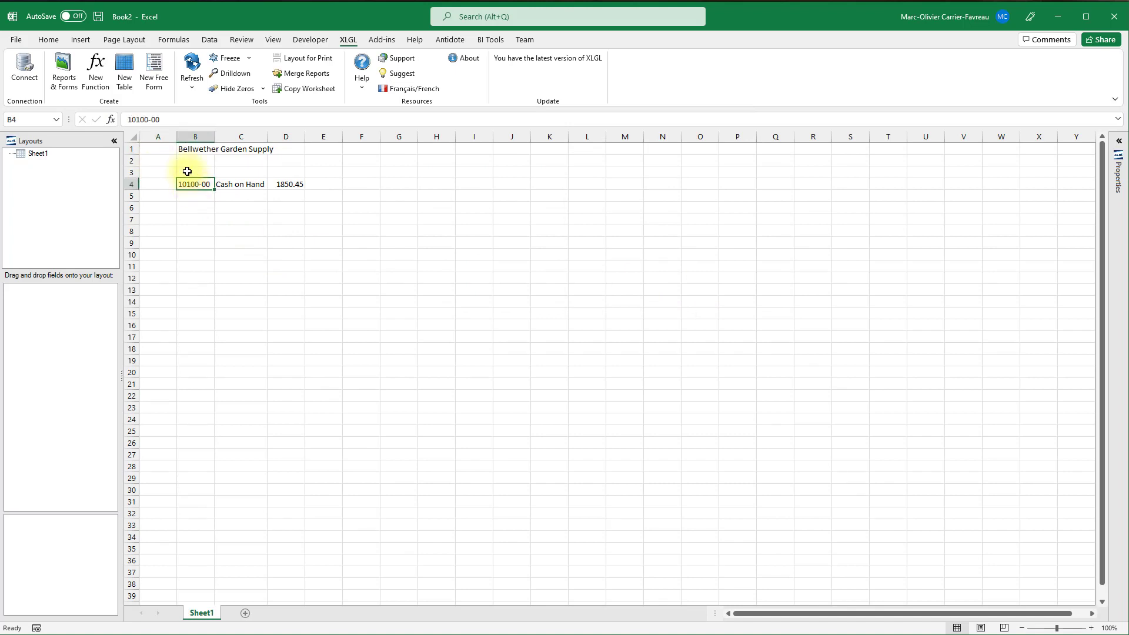
left_click(142, 120)
key("BackSpace")
type("2")
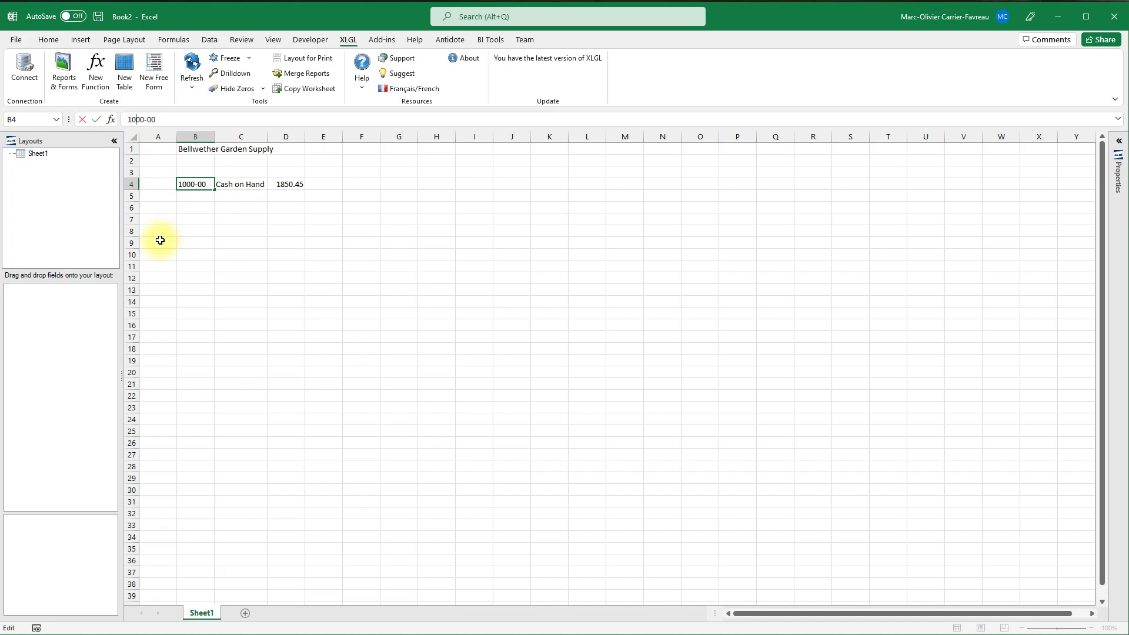
key("ctrl+Return")
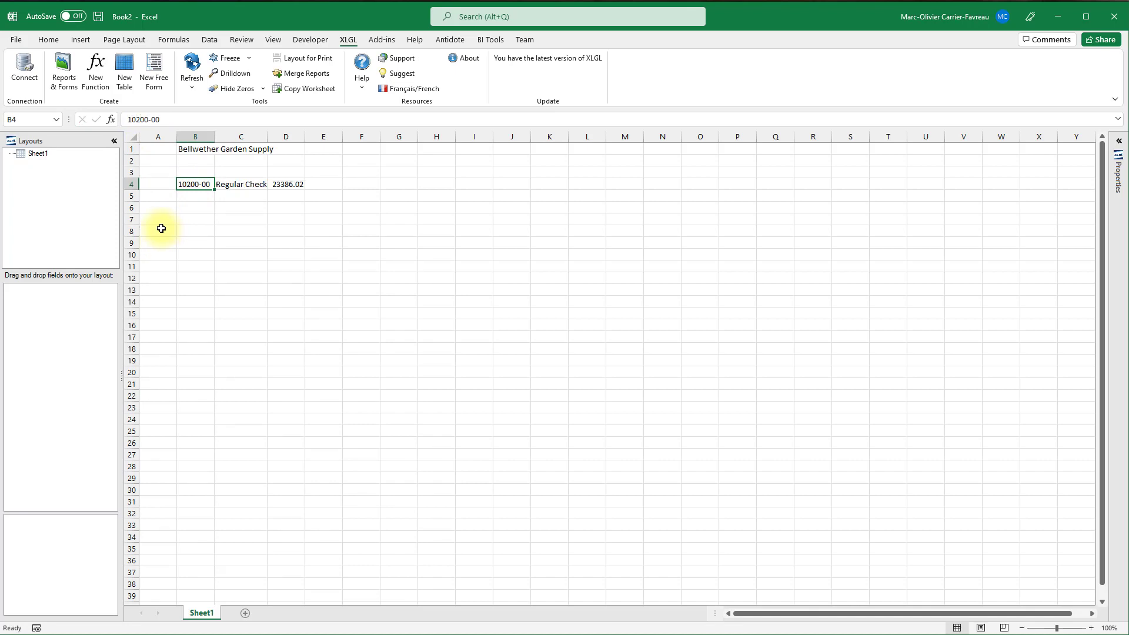
left_click(157, 148)
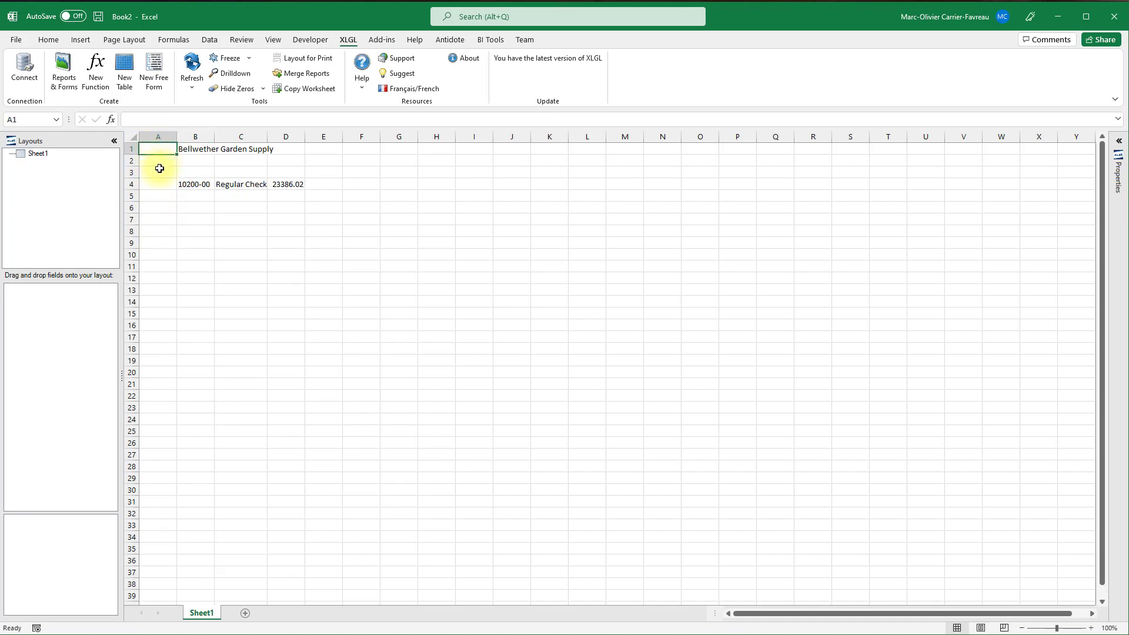